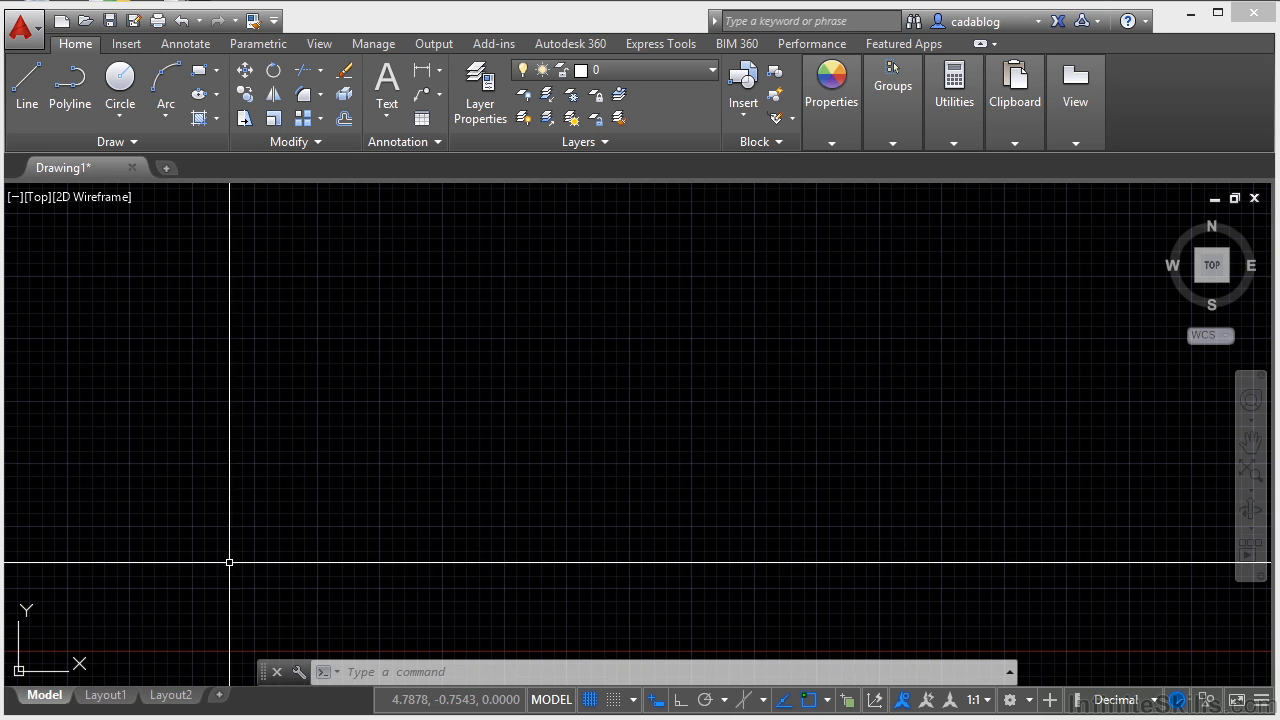
# Draw a rectangle about 7.3 units wide in model space with the Rectangle command
pyautogui.write('rec')
pyautogui.press('Return')
pyautogui.click(405, 285)
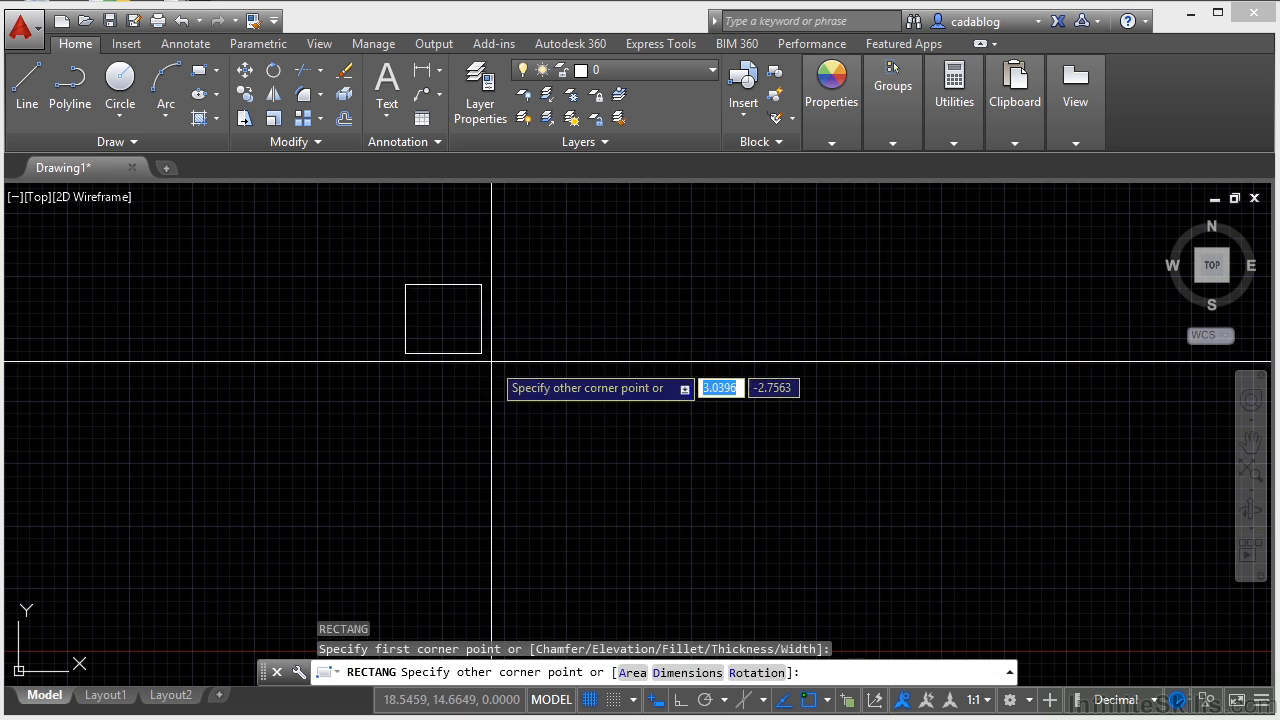
pyautogui.click(588, 421)
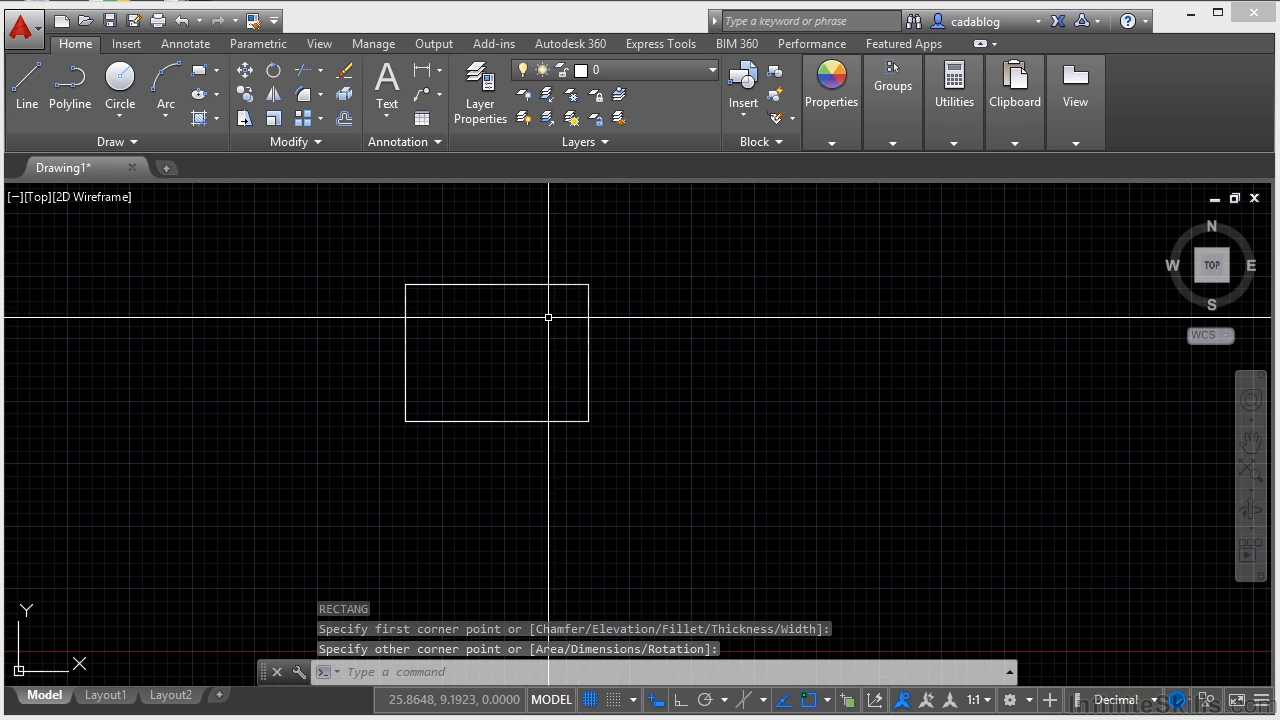
pyautogui.moveTo(494, 346); pyautogui.dragTo(566, 370, button='middle')
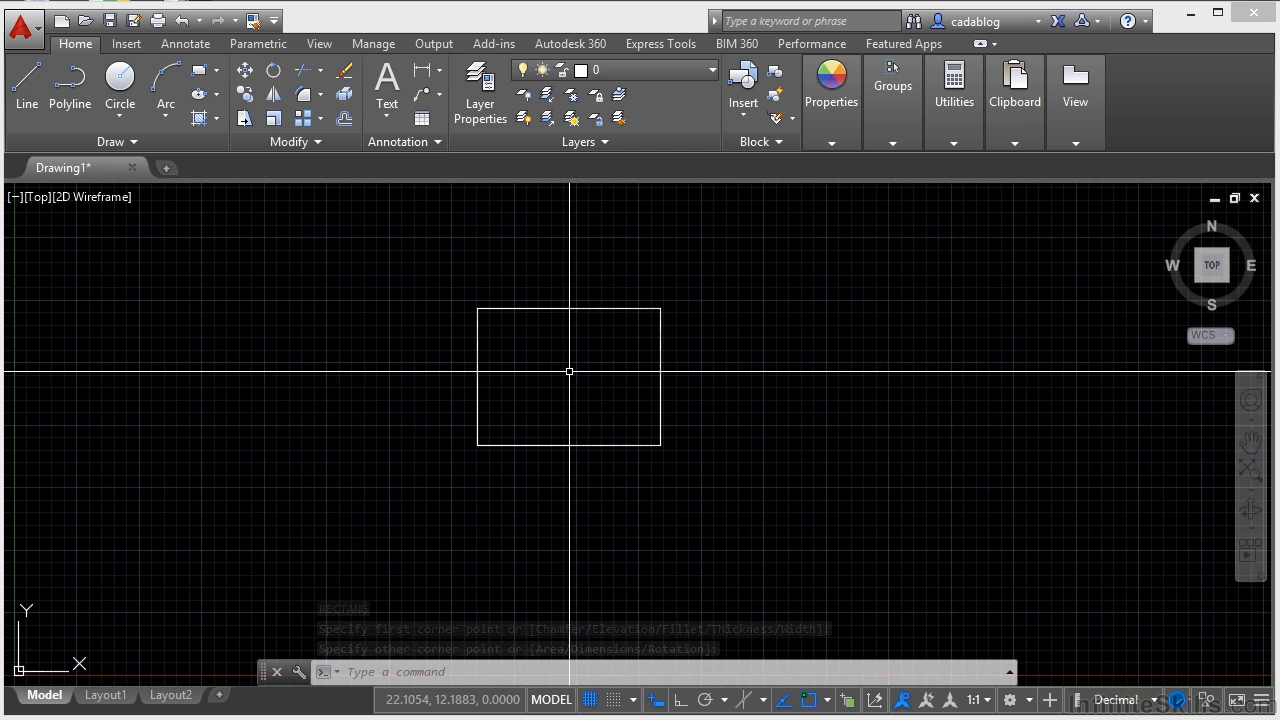
# Open Layout1 and switch from its active viewport to paper space
pyautogui.click(100, 694)
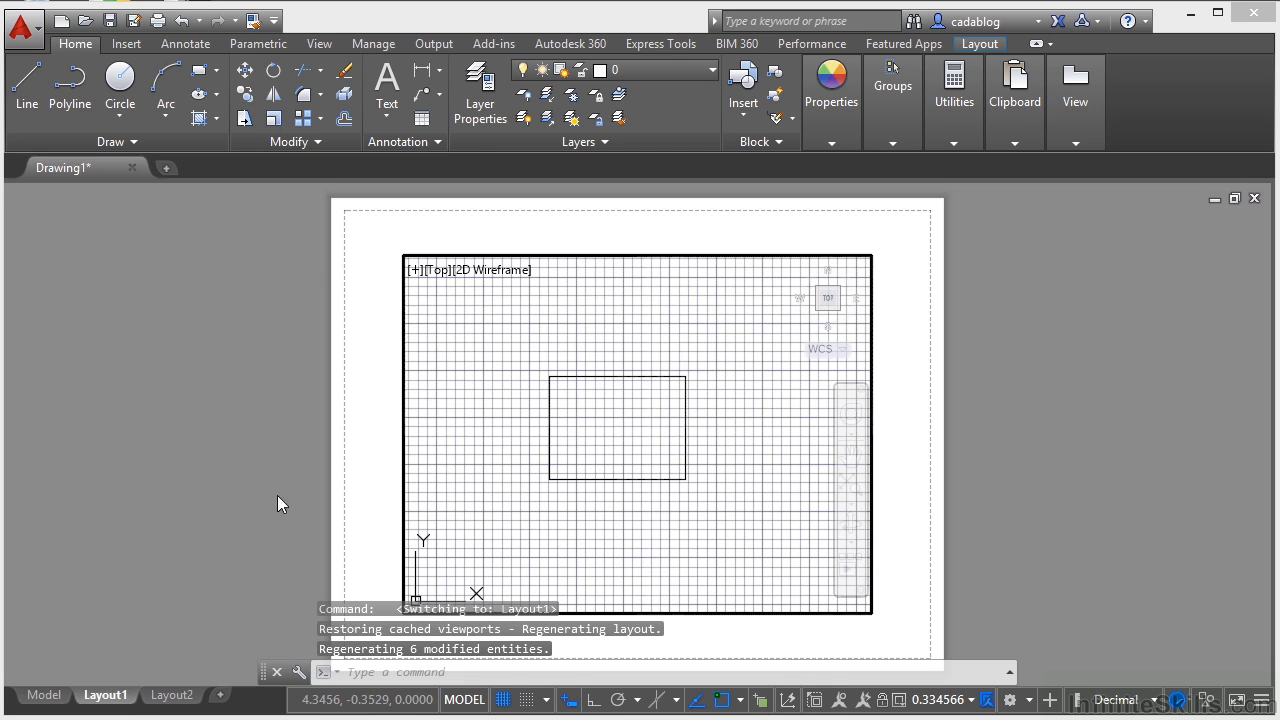
pyautogui.doubleClick(386, 406)
pyautogui.moveTo(482, 437); pyautogui.dragTo(517, 409, button='middle')
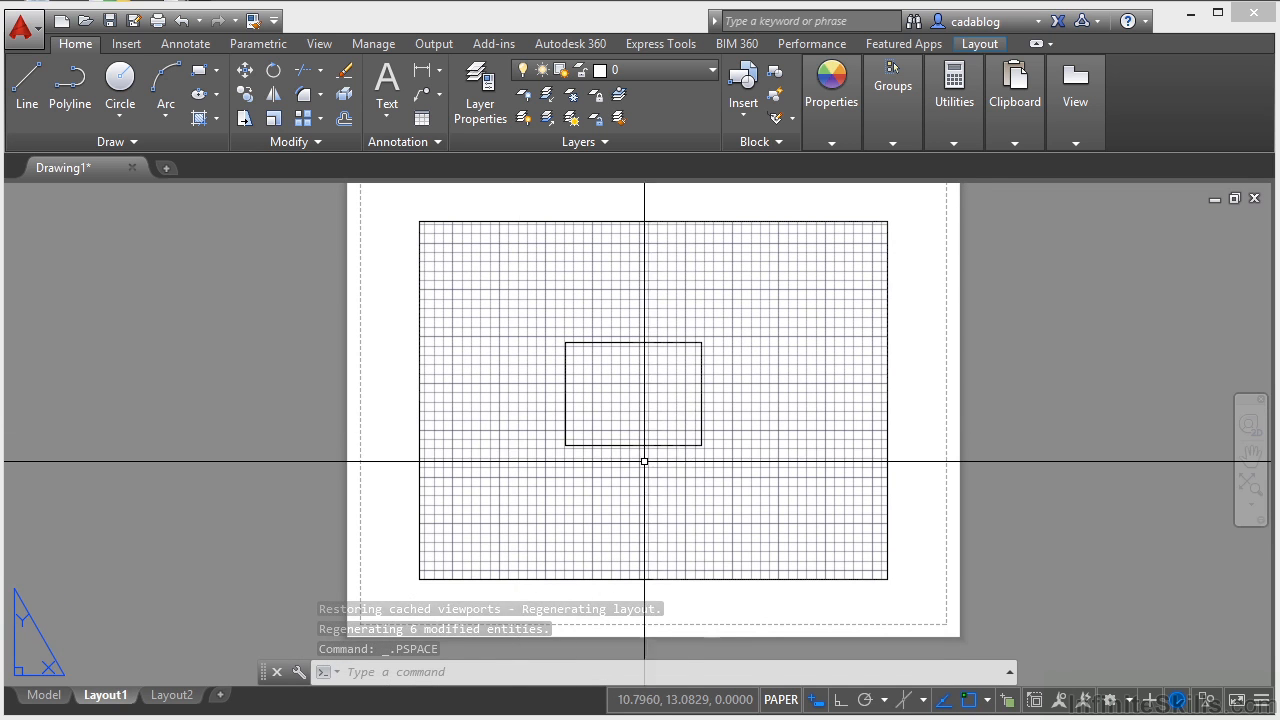
# Zoom out inside the layout viewport to a scale of about 0.13 with the rectangle near its upper-left corner, and return to paper space
pyautogui.doubleClick(745, 435)
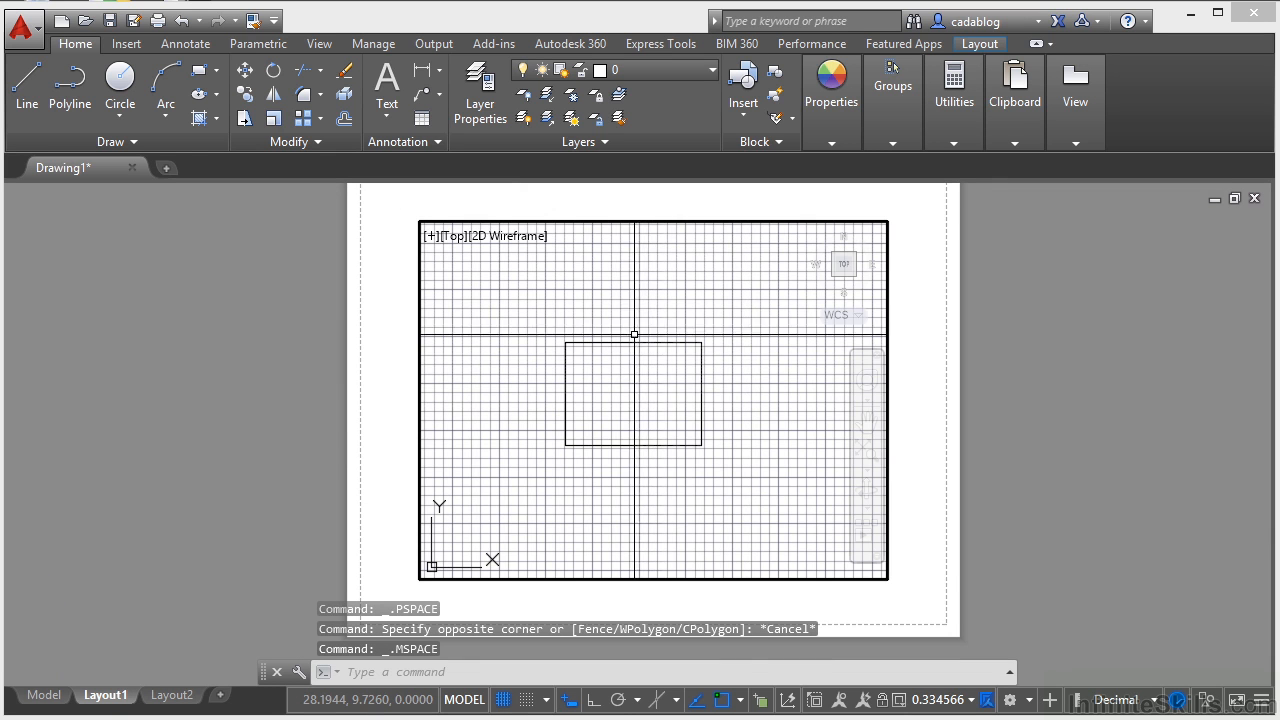
pyautogui.scroll(2, 631, 390)
pyautogui.scroll(-4, 637, 393)
pyautogui.moveTo(639, 396); pyautogui.dragTo(508, 302, button='middle')
pyautogui.scroll(-2, 535, 334)
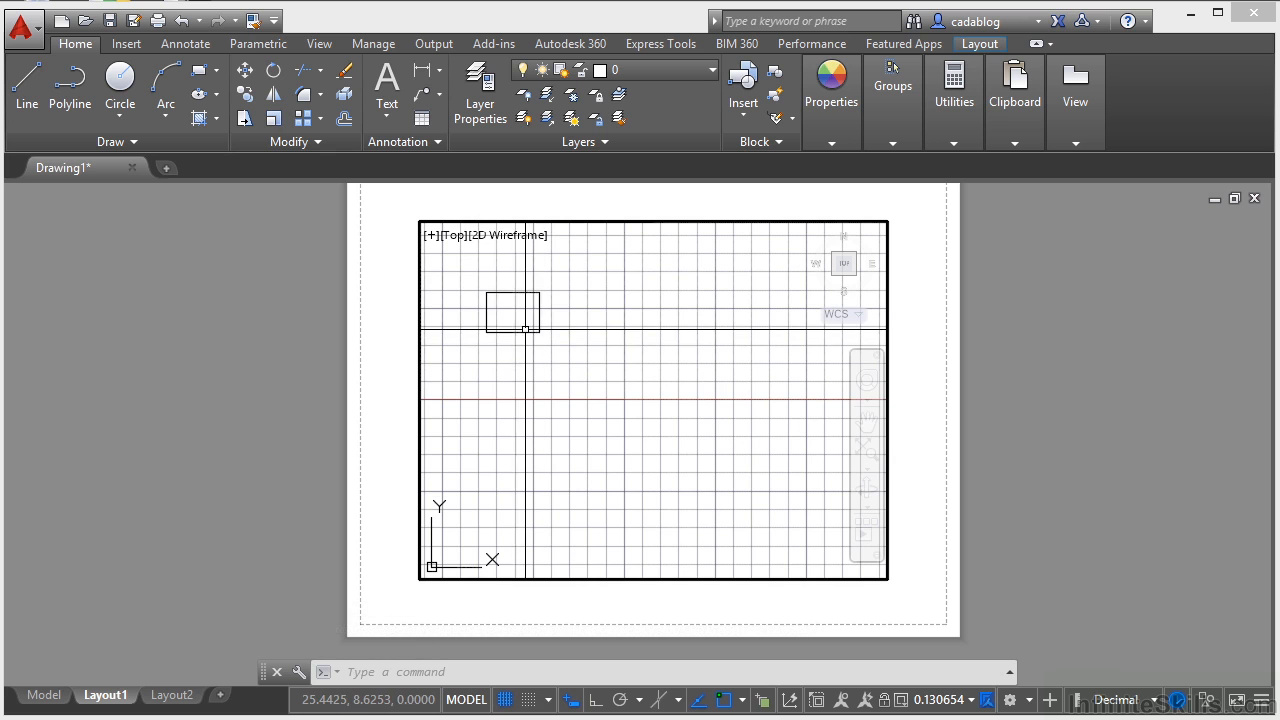
pyautogui.doubleClick(386, 396)
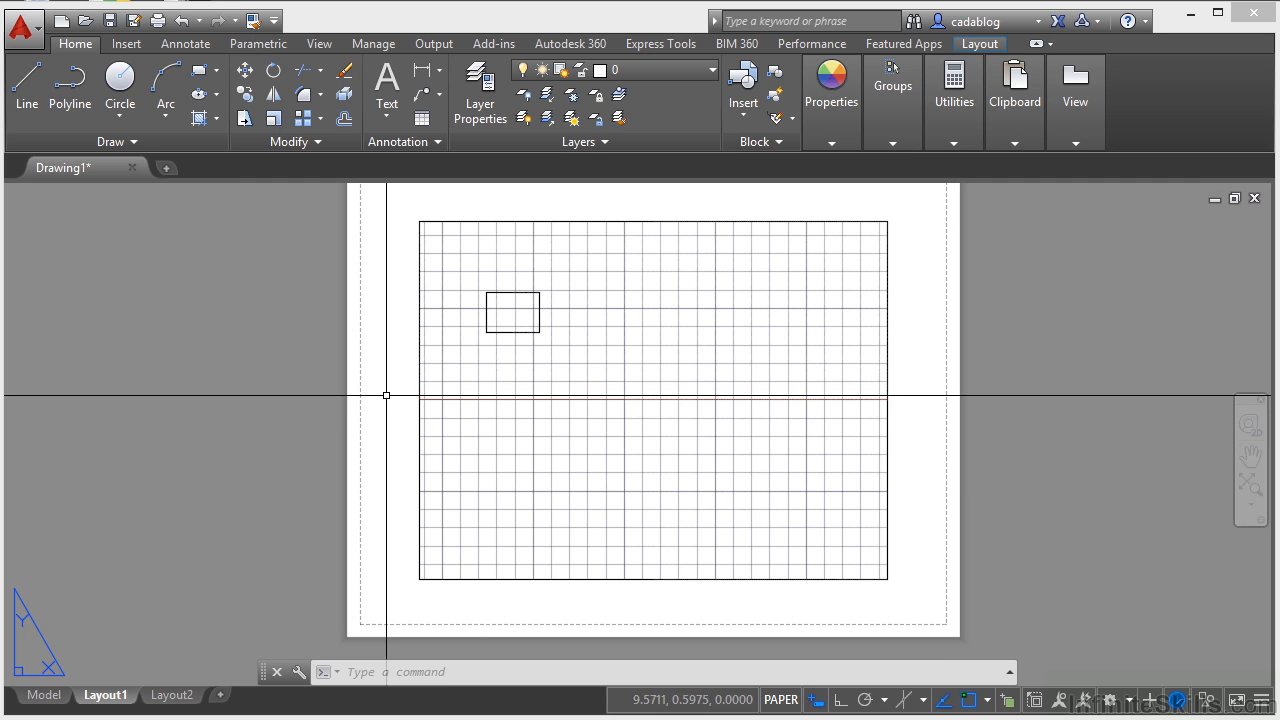
# Shrink the viewport by stretching its lower-right corner inward until it closely surrounds the rectangle in the sheet's upper-left area
pyautogui.click(612, 510)
pyautogui.click(660, 588)
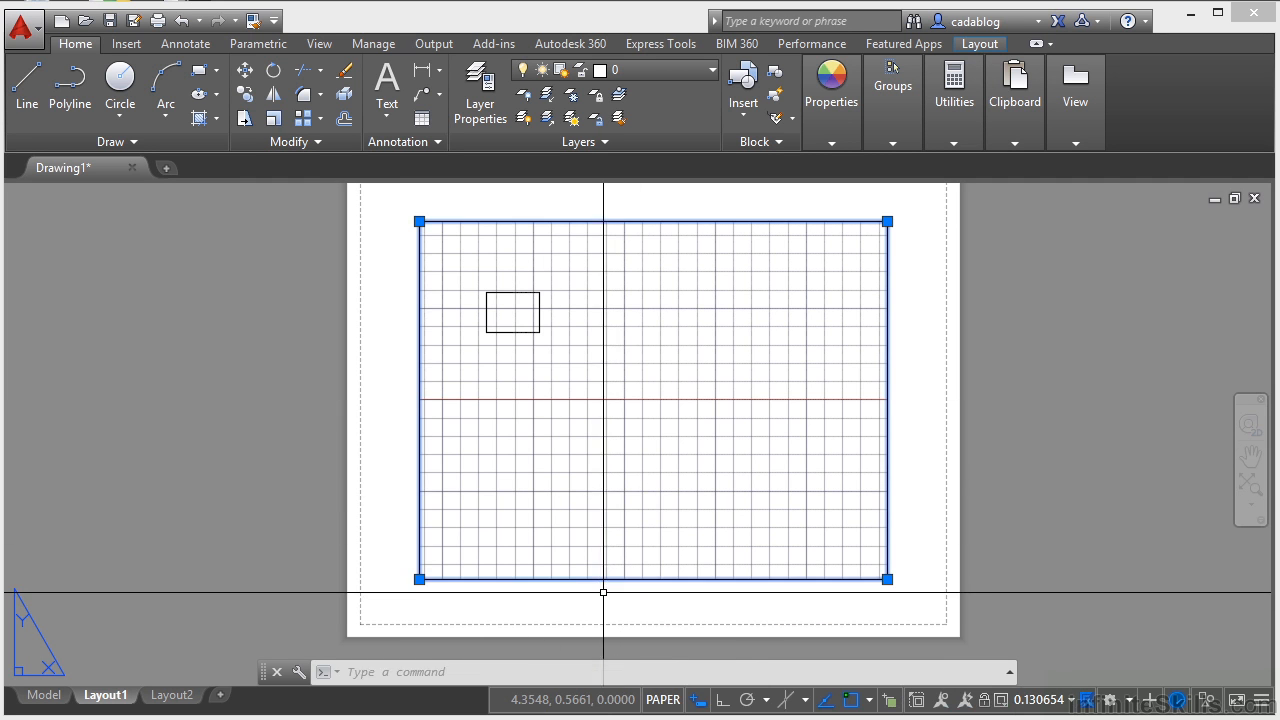
pyautogui.click(887, 579)
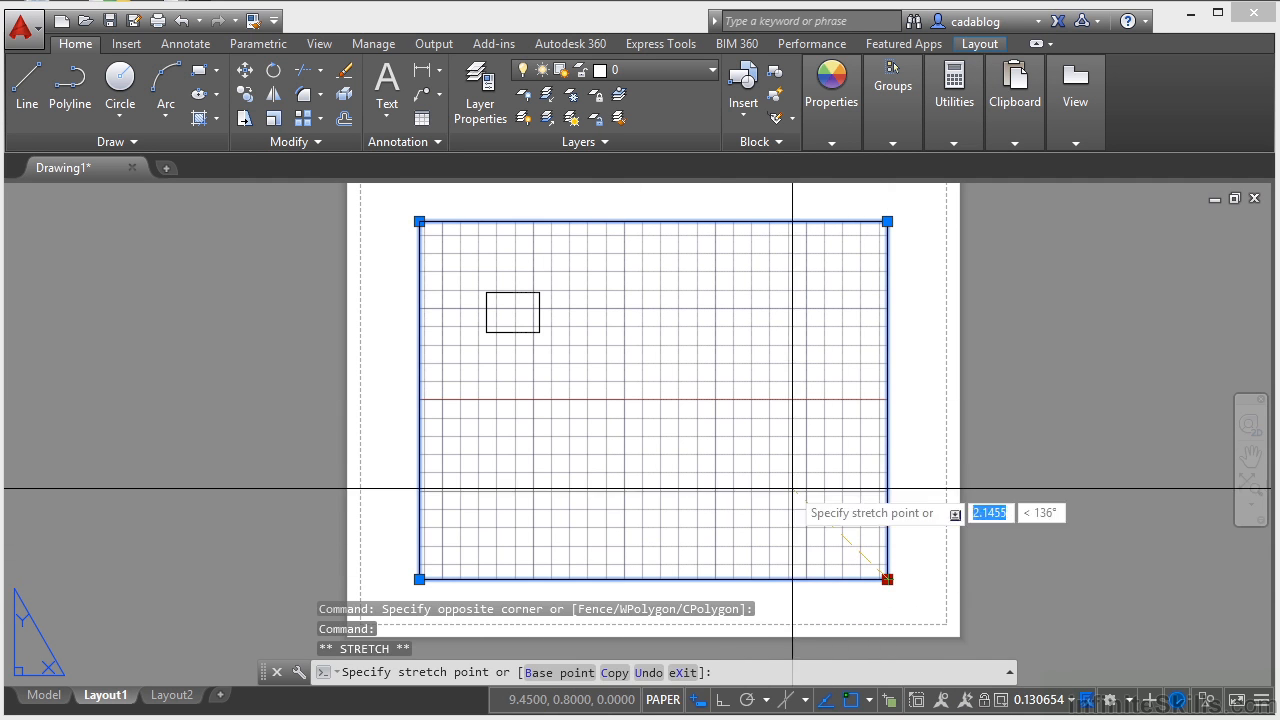
pyautogui.click(596, 369)
pyautogui.press('Escape')
# Copy the small viewport three times, to the right, diagonally below and directly below, forming a two-by-two arrangement on the sheet
pyautogui.write('cp')
pyautogui.press('Return')
pyautogui.click(612, 365)
pyautogui.click(567, 341)
pyautogui.press('Return')
pyautogui.click(567, 329)
pyautogui.click(818, 335)
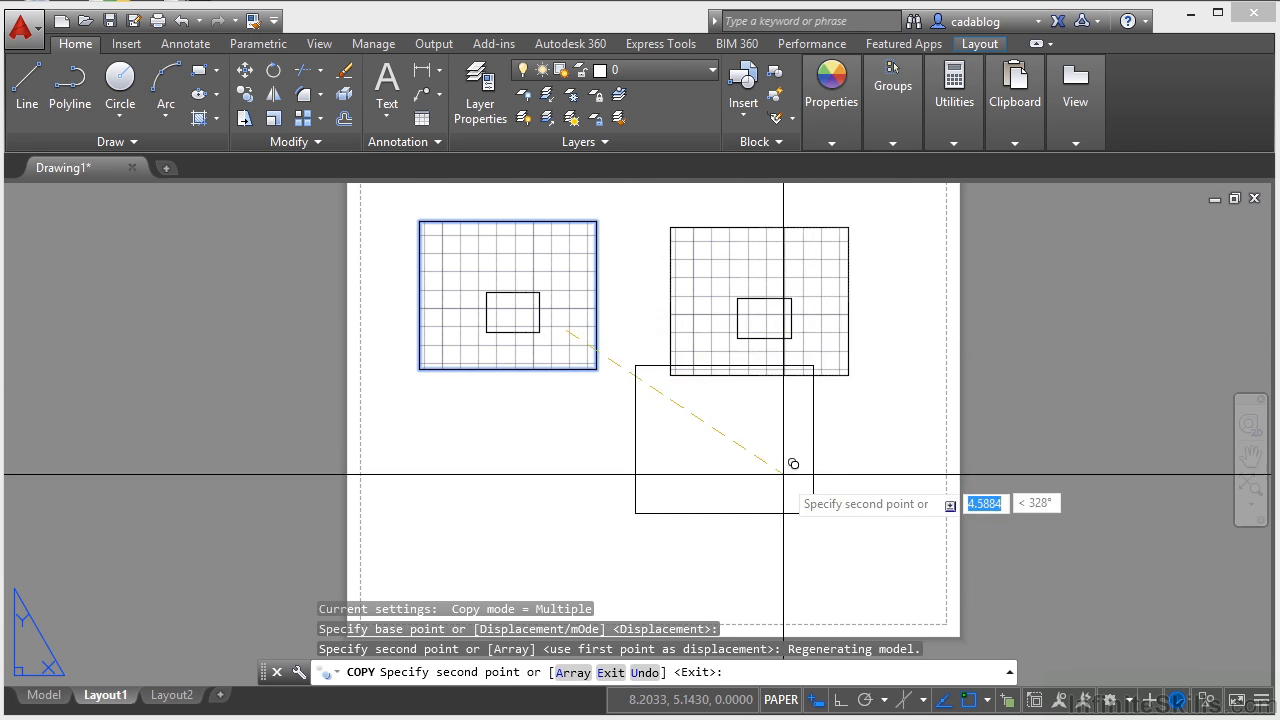
pyautogui.click(815, 532)
pyautogui.click(558, 522)
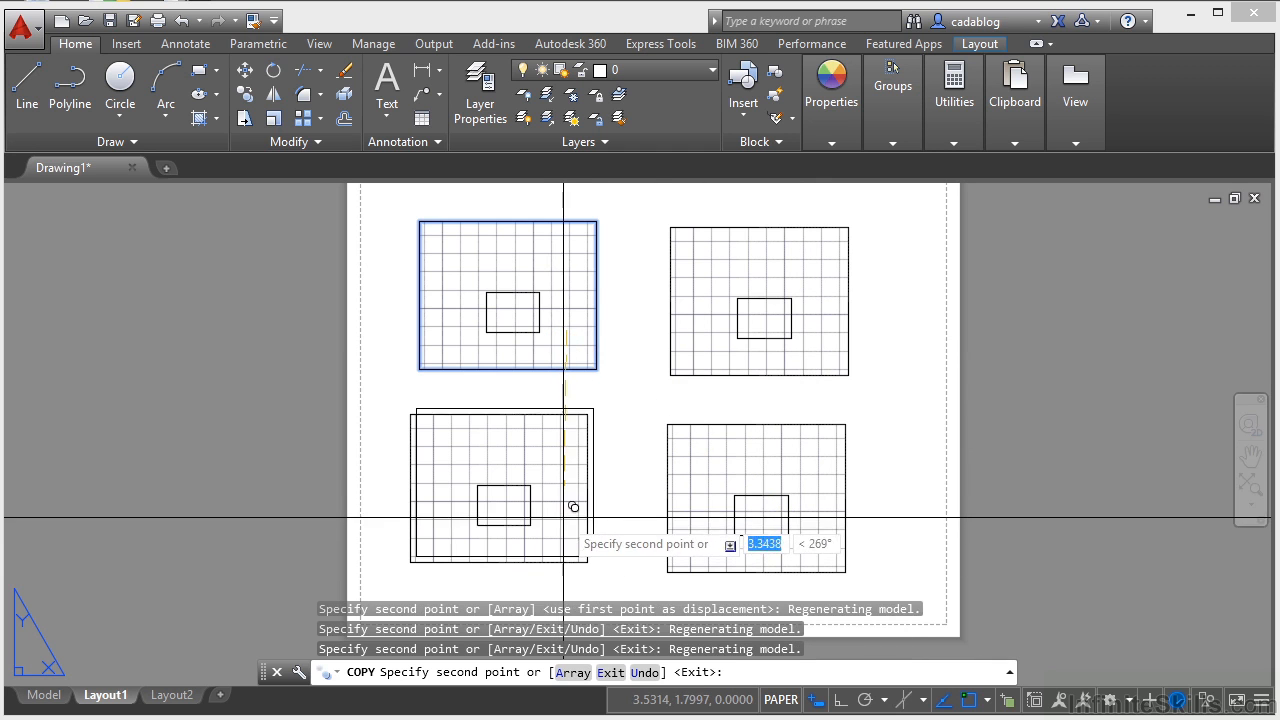
pyautogui.press('Return')
# Enlarge the rectangle in the upper-left viewport to a scale of about 0.32, centre it, and return to paper space
pyautogui.doubleClick(530, 312)
pyautogui.scroll(2, 527, 316)
pyautogui.moveTo(525, 316); pyautogui.dragTo(537, 308, button='middle')
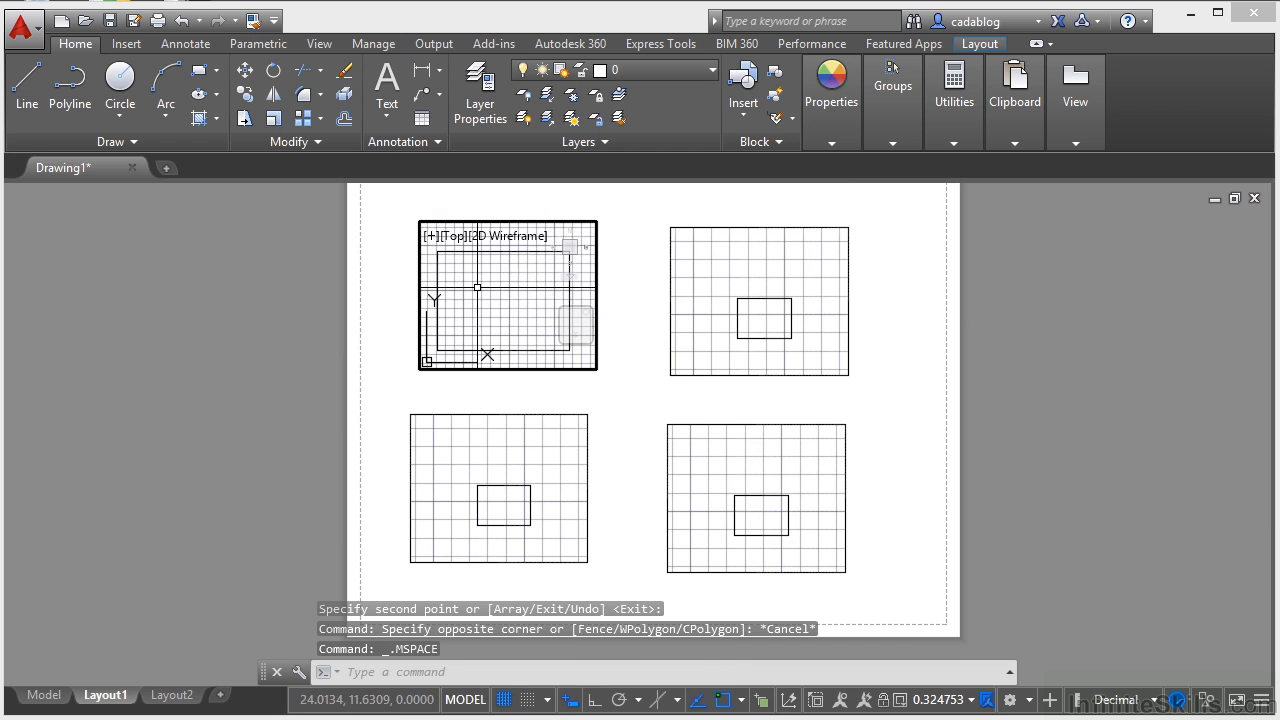
pyautogui.doubleClick(635, 320)
# Reduce the upper-right viewport's scale to about 0.05, keep the rectangle in view, and return to paper space
pyautogui.doubleClick(729, 257)
pyautogui.scroll(-6, 766, 328)
pyautogui.moveTo(766, 324); pyautogui.dragTo(807, 336, button='middle')
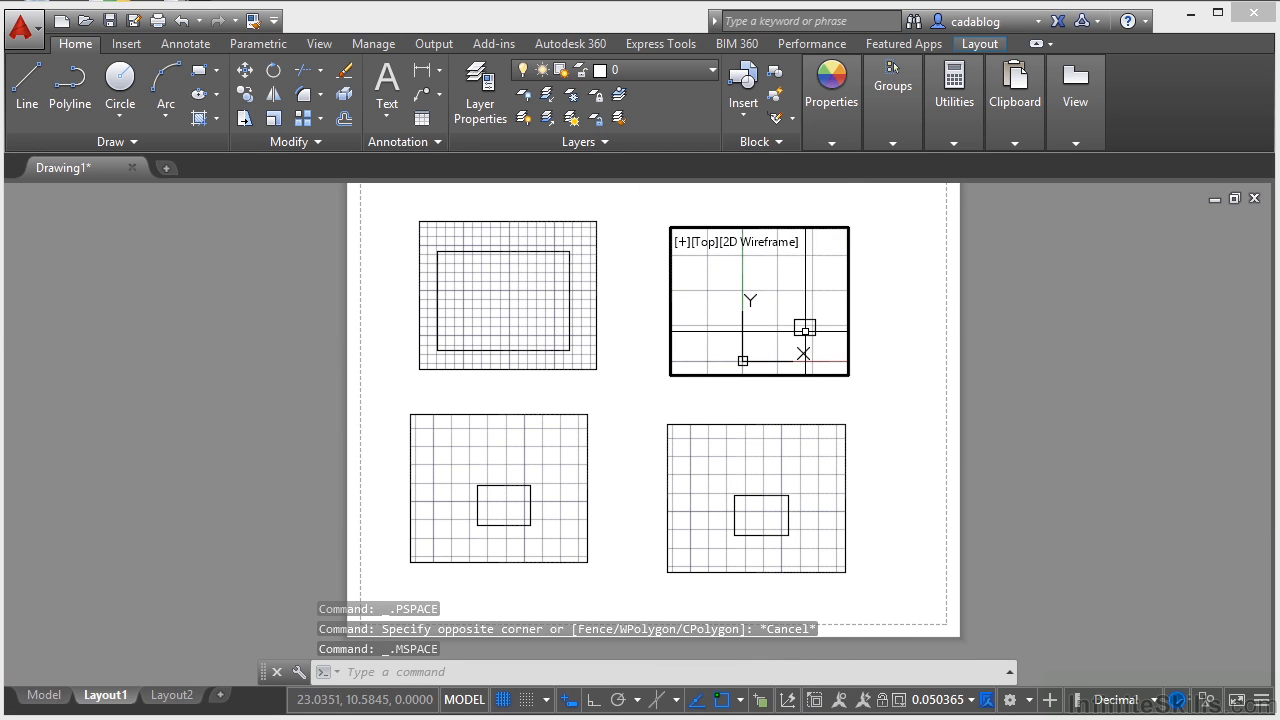
pyautogui.doubleClick(880, 364)
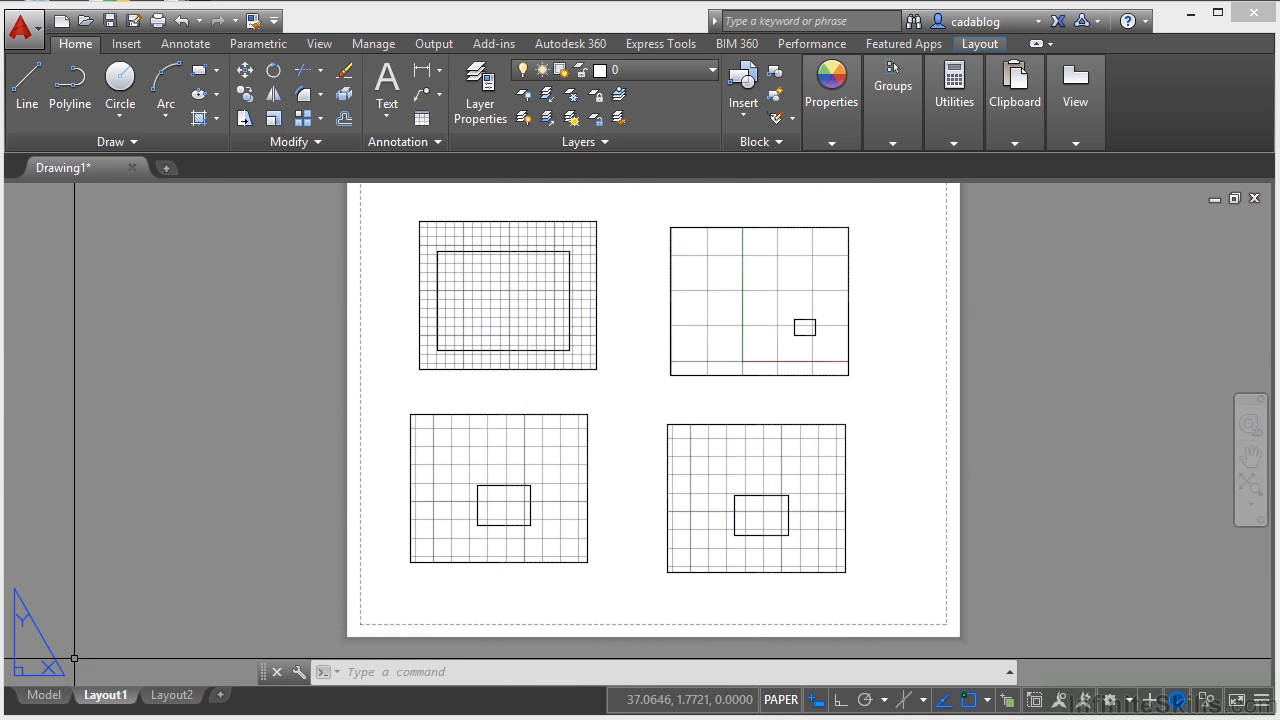
# Add a linear dimension for the rectangle's width in model space, placing the dimension line inside the rectangle
pyautogui.click(46, 694)
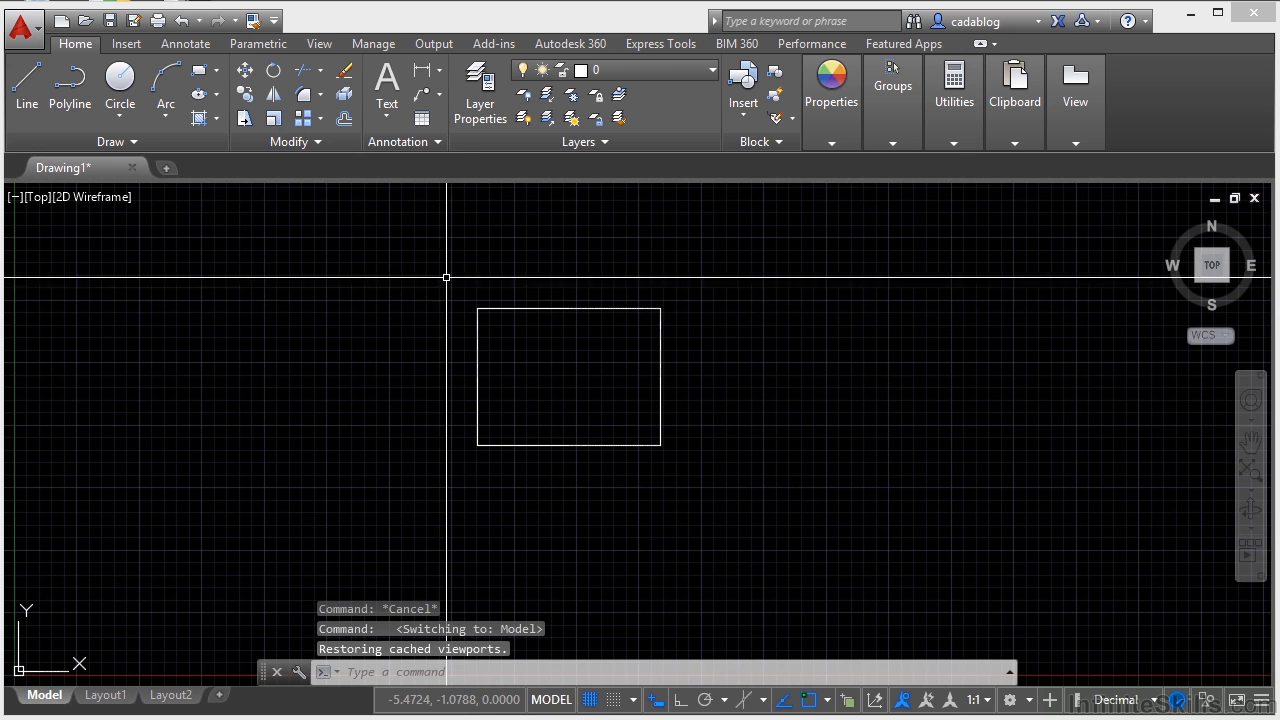
pyautogui.click(422, 70)
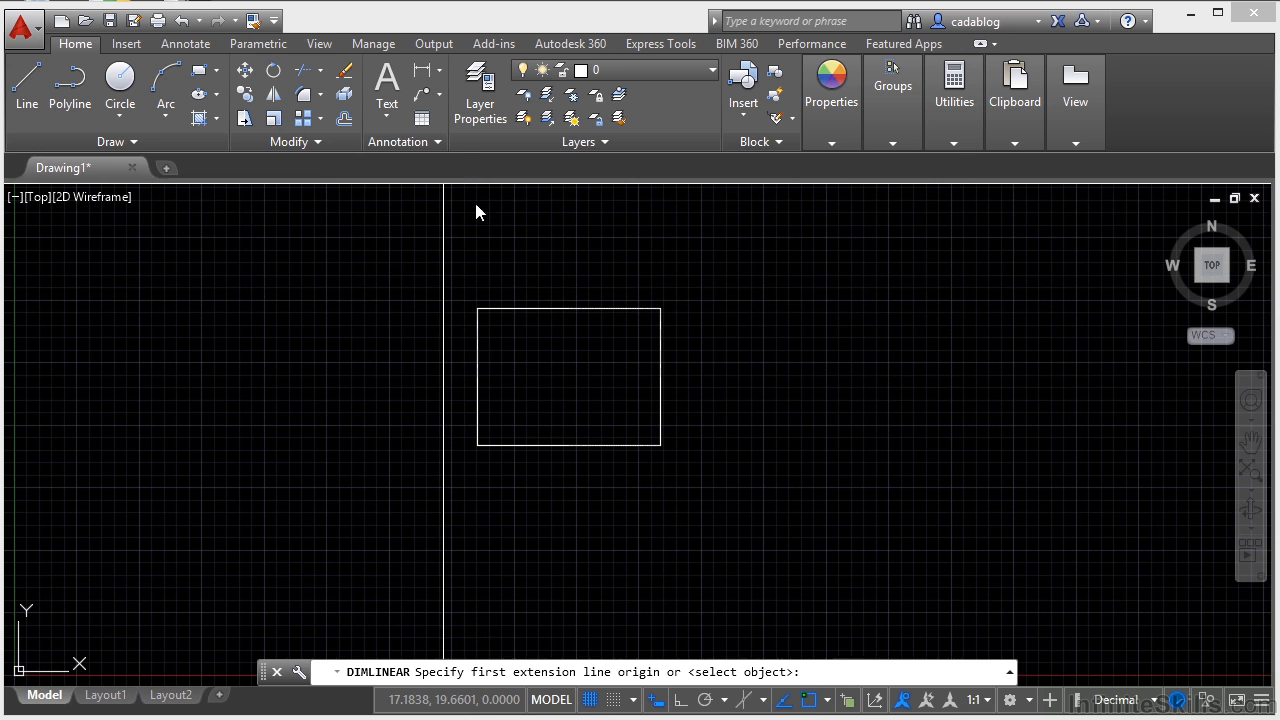
pyautogui.click(477, 309)
pyautogui.click(660, 309)
pyautogui.click(582, 357)
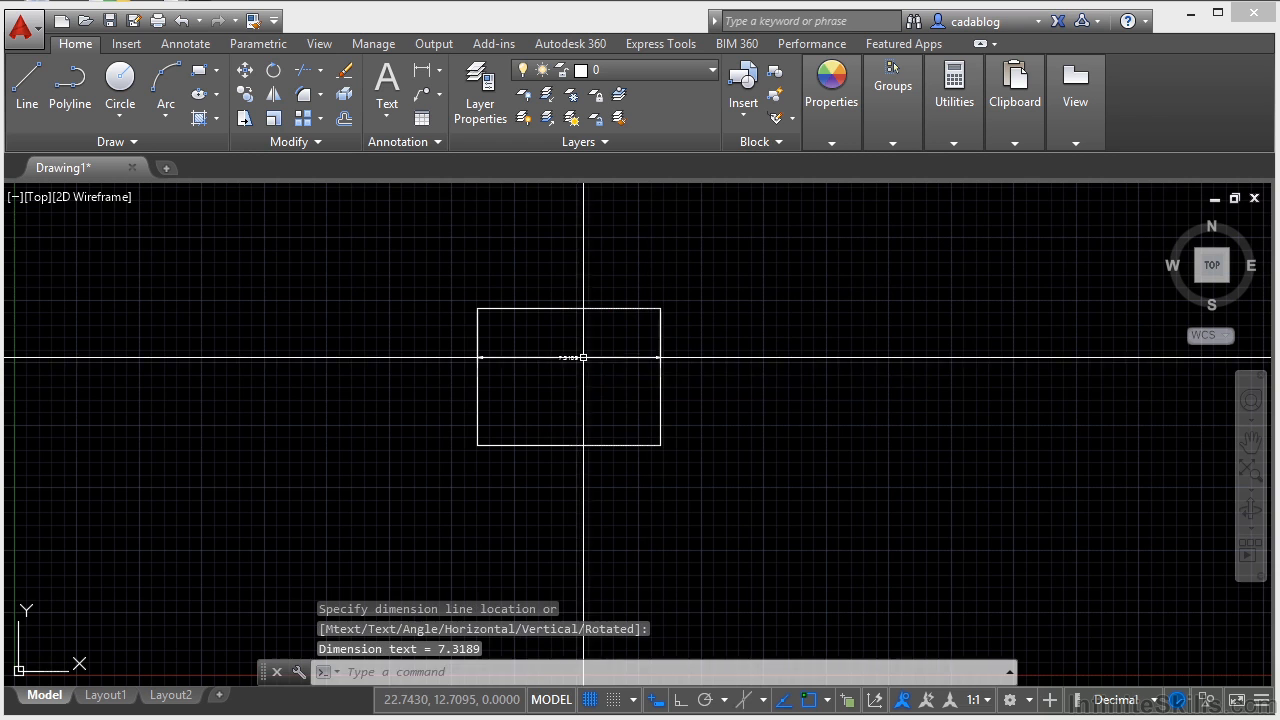
# Return to Layout1 and enlarge the lower-right viewport to a scale of about 1.25, centred on the dimension text
pyautogui.click(105, 695)
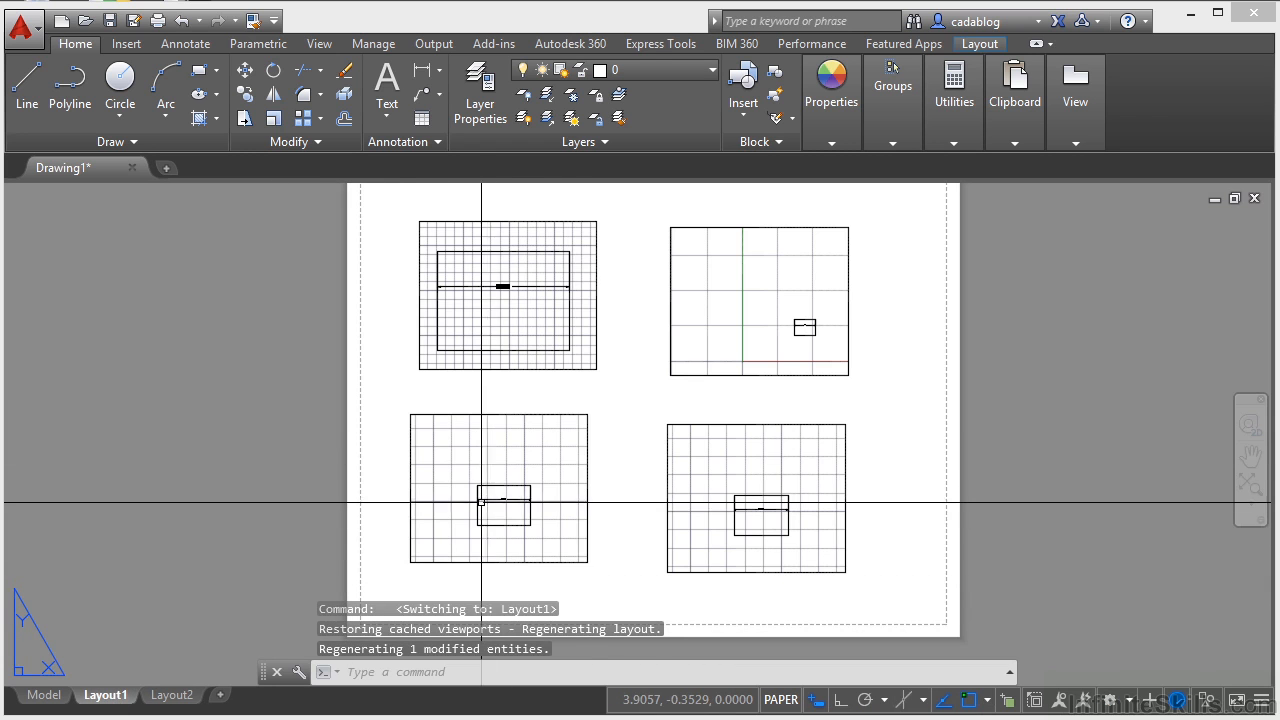
pyautogui.doubleClick(782, 513)
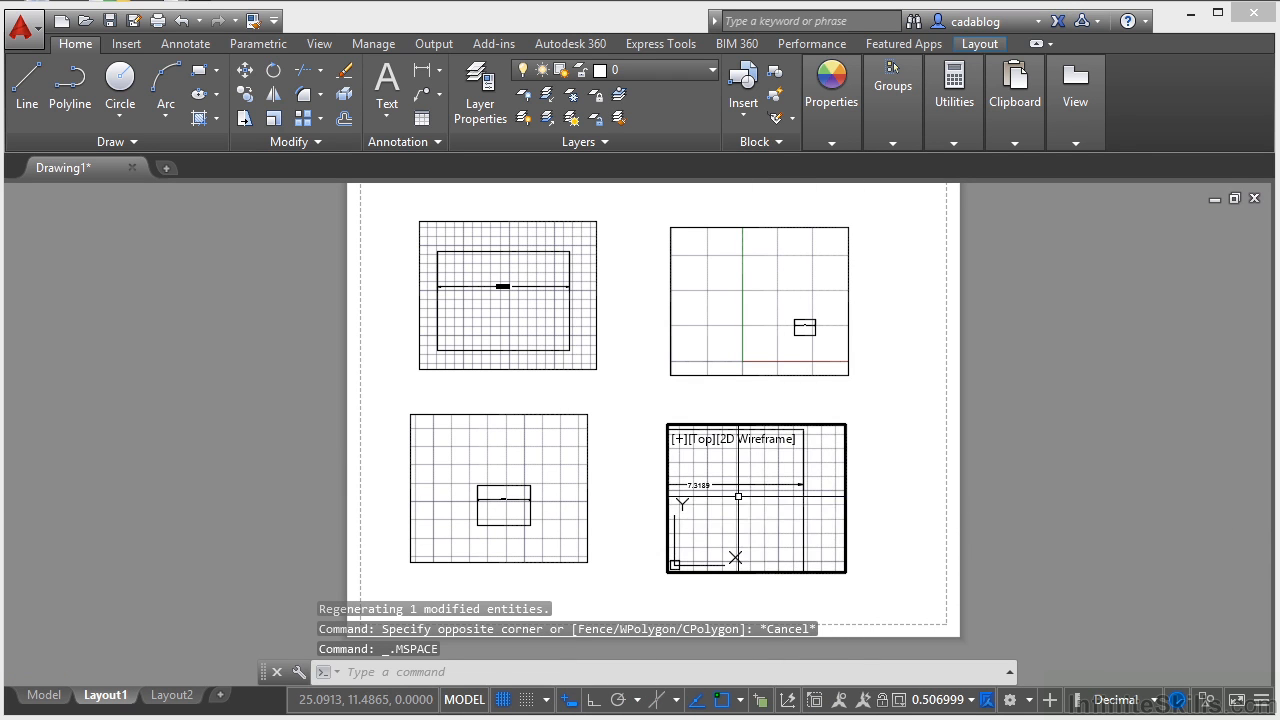
pyautogui.scroll(4, 790, 500)
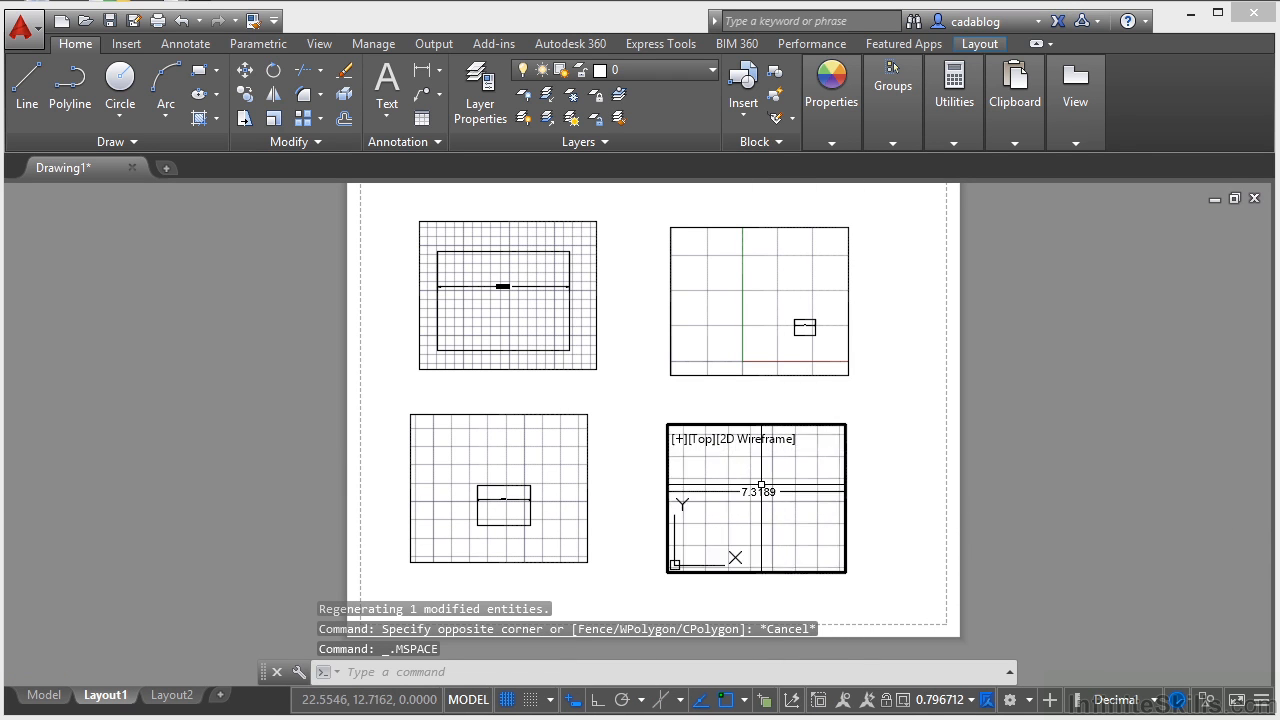
pyautogui.doubleClick(866, 510)
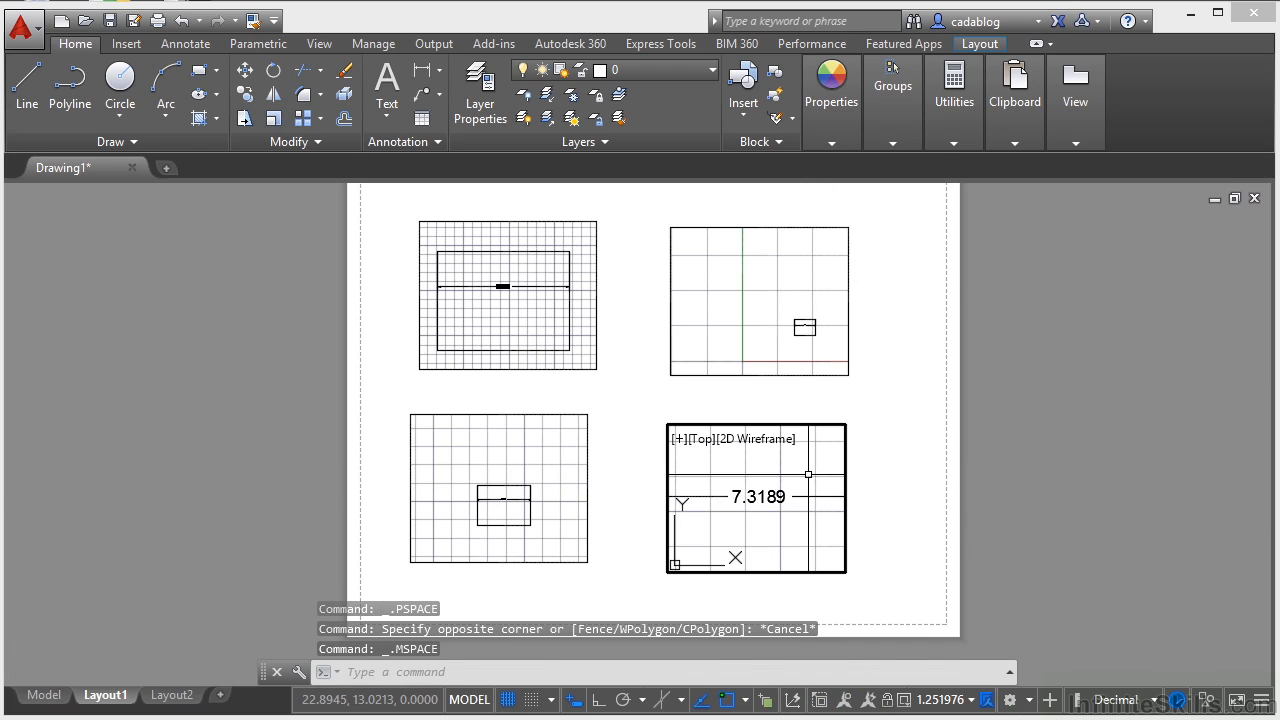
# Erase the model-space width dimension from within the lower-right viewport
pyautogui.click(771, 481)
pyautogui.click(738, 527)
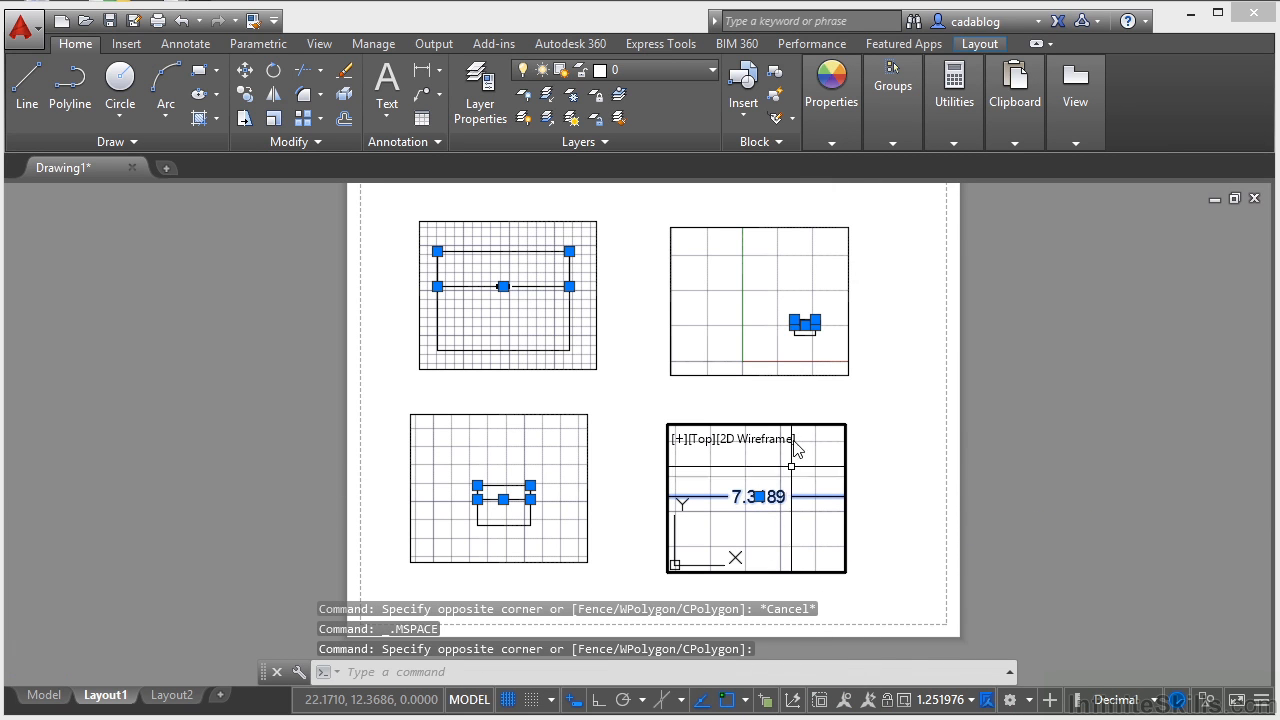
pyautogui.rightClick(682, 498)
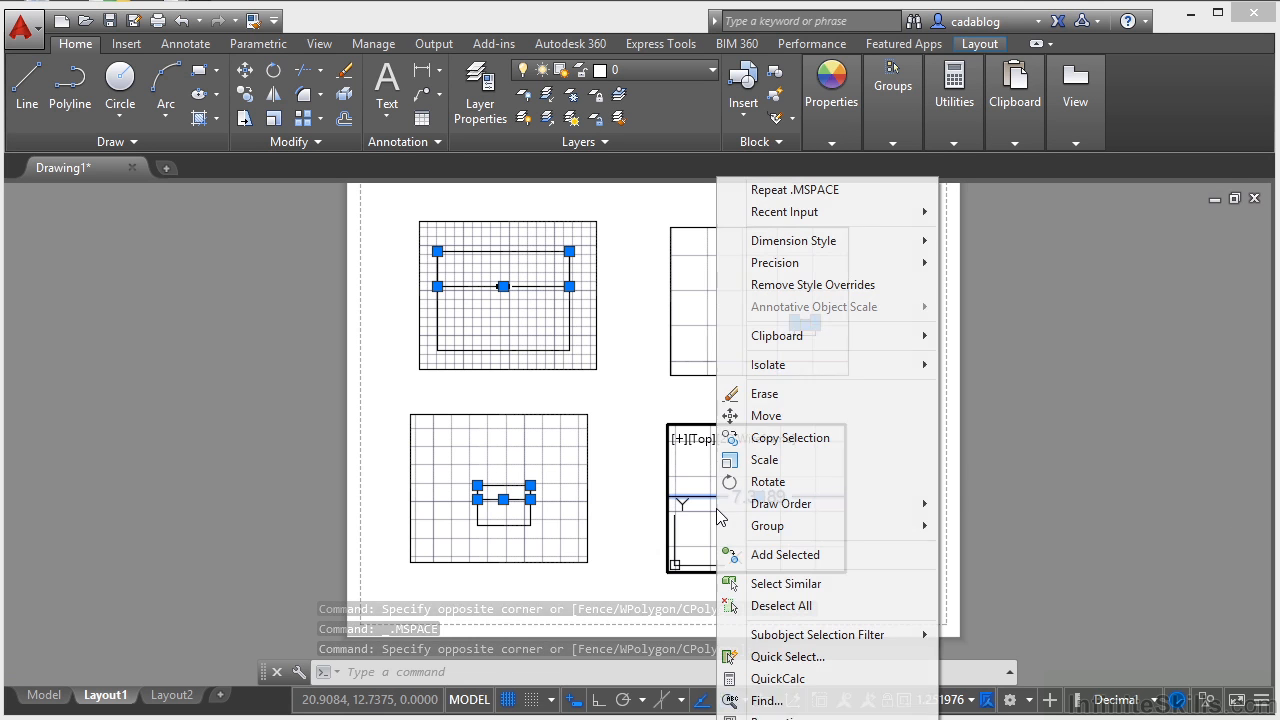
pyautogui.click(742, 395)
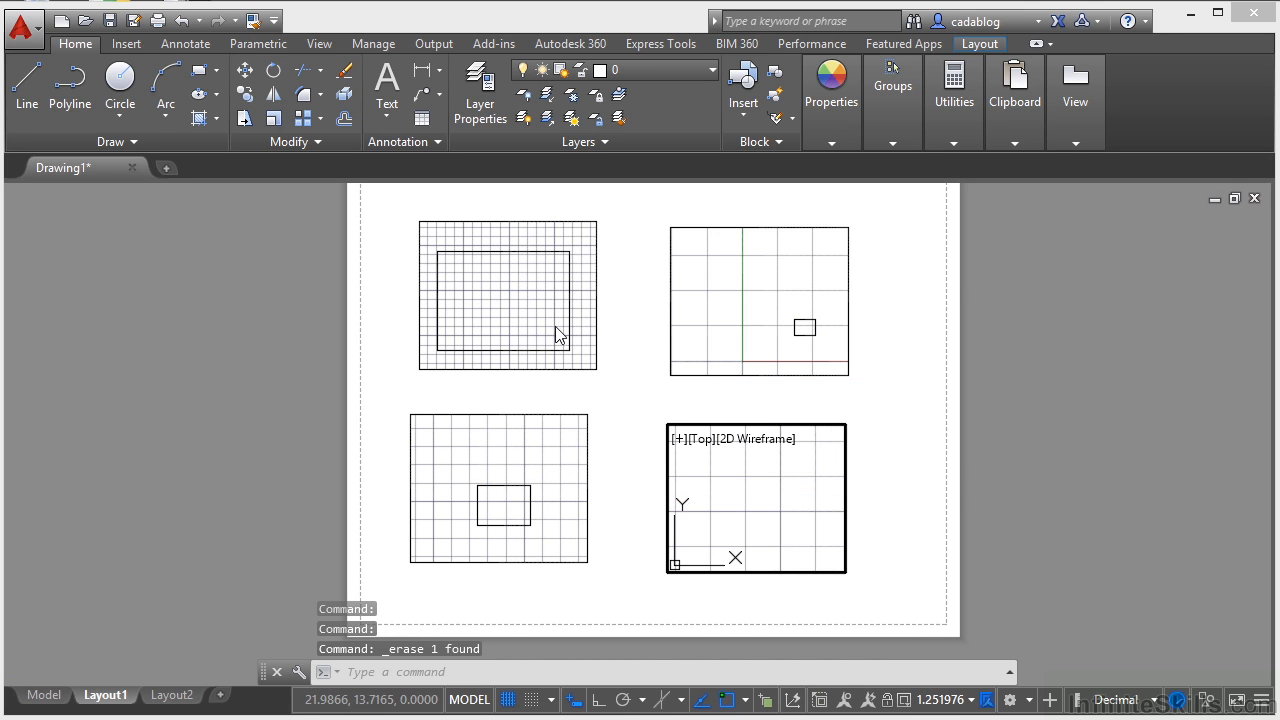
# Switch to paper space and add a linear width dimension above the rectangle shown in the lower-left viewport
pyautogui.doubleClick(631, 454)
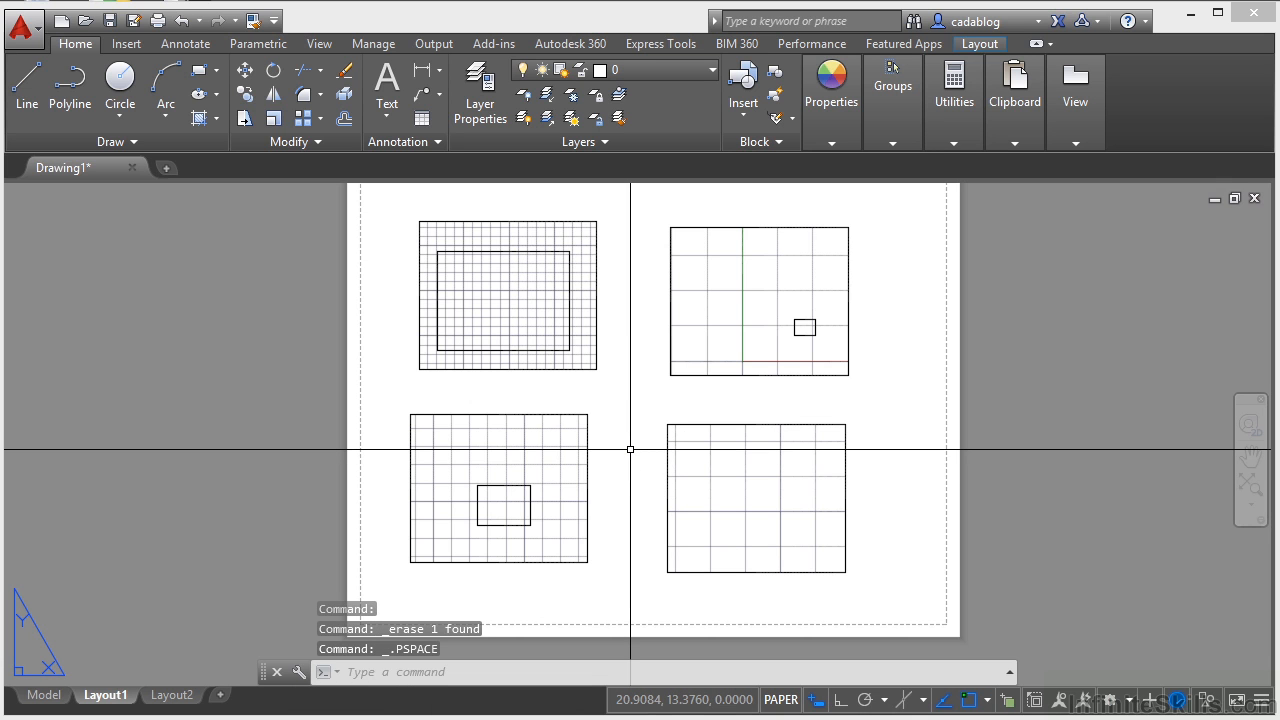
pyautogui.click(422, 71)
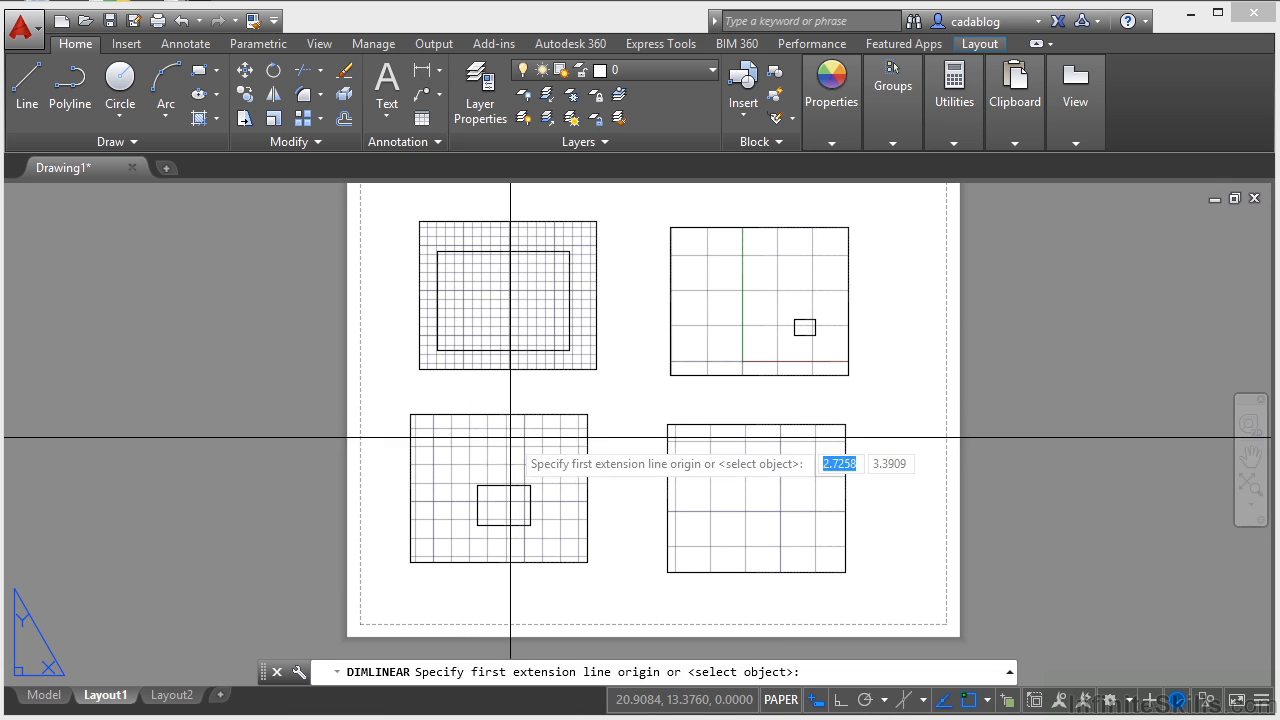
pyautogui.click(477, 485)
pyautogui.click(530, 485)
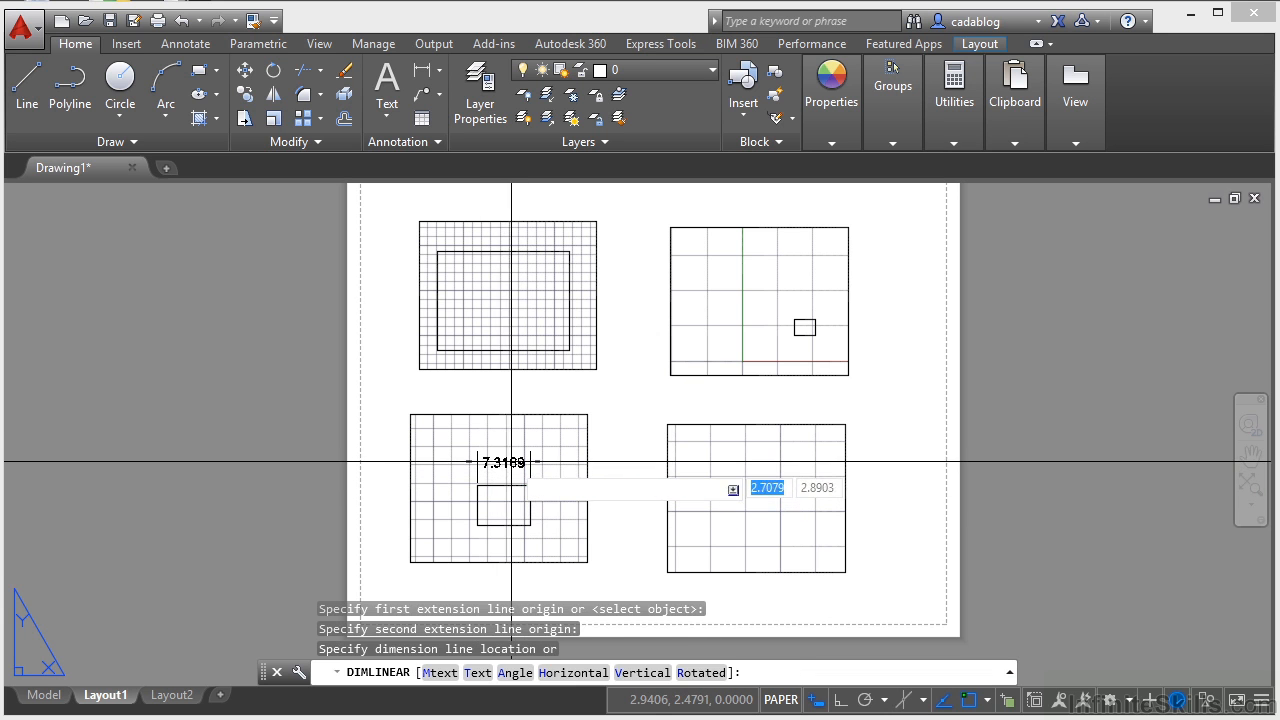
pyautogui.click(511, 463)
# Add a linear width dimension in paper space to the upper-left viewport's rectangle, with the dimension line inside the shape
pyautogui.press('Return')
pyautogui.click(569, 251)
pyautogui.click(437, 251)
pyautogui.click(476, 286)
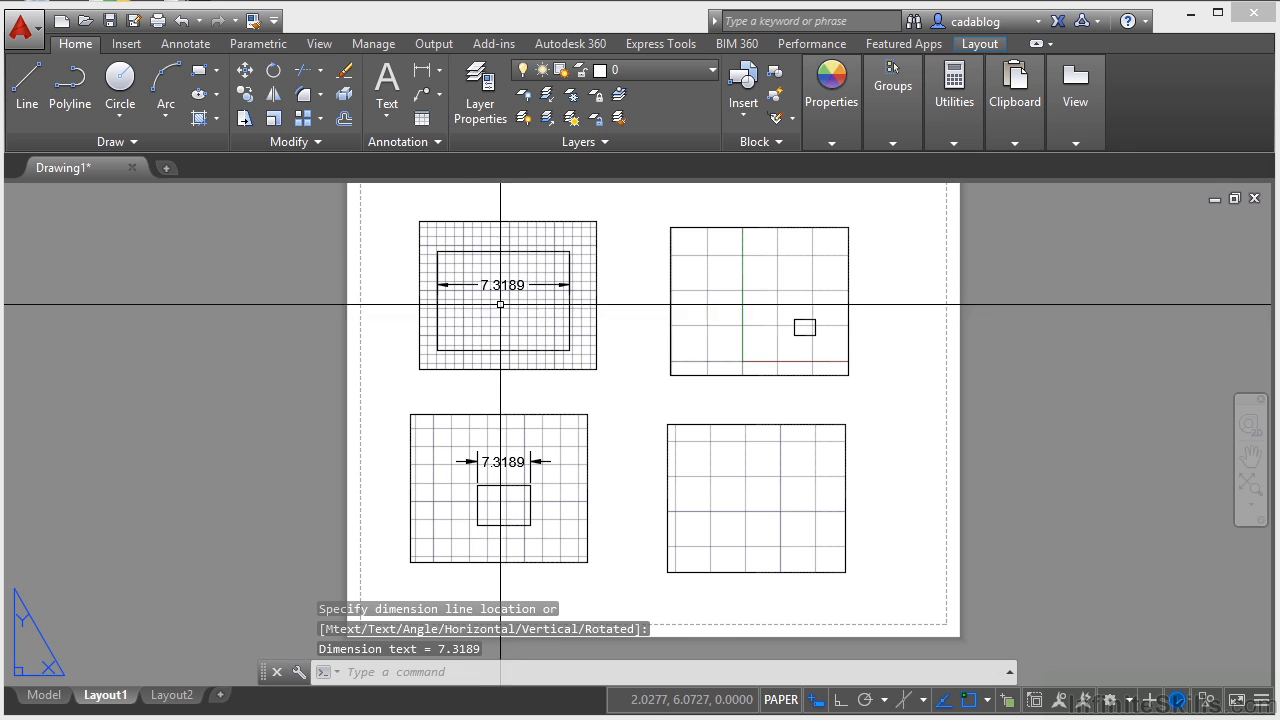
# Add a linear width dimension in paper space above the small rectangle in the upper-right viewport
pyautogui.press('Return')
pyautogui.click(815, 320)
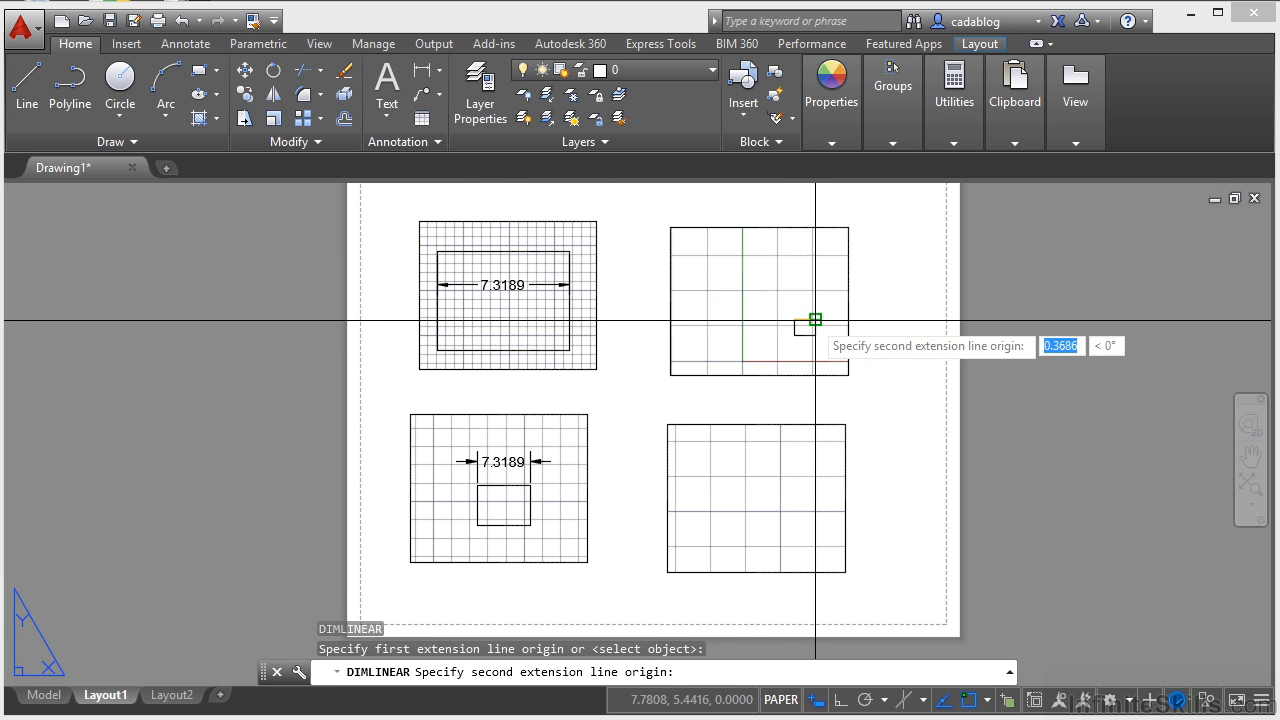
pyautogui.click(795, 320)
pyautogui.click(808, 301)
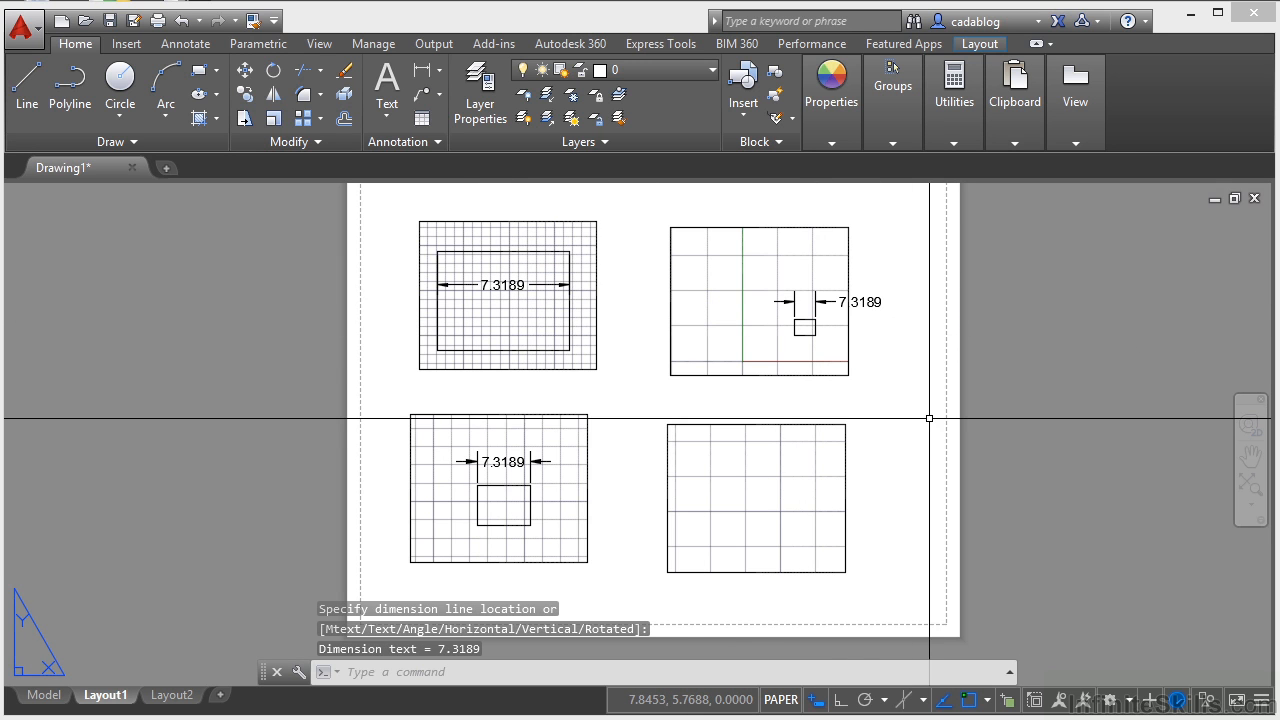